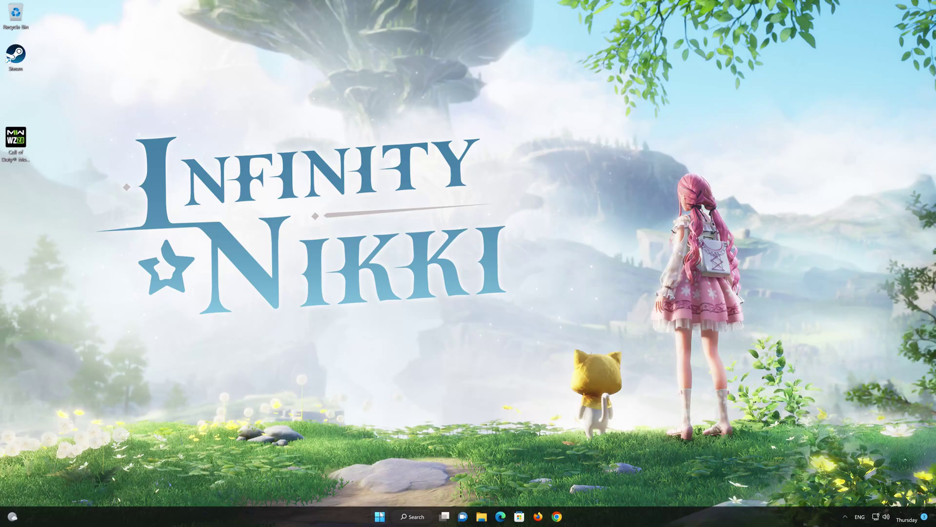
# Search the Start menu for 'control panel'
pyautogui.click(380, 516)
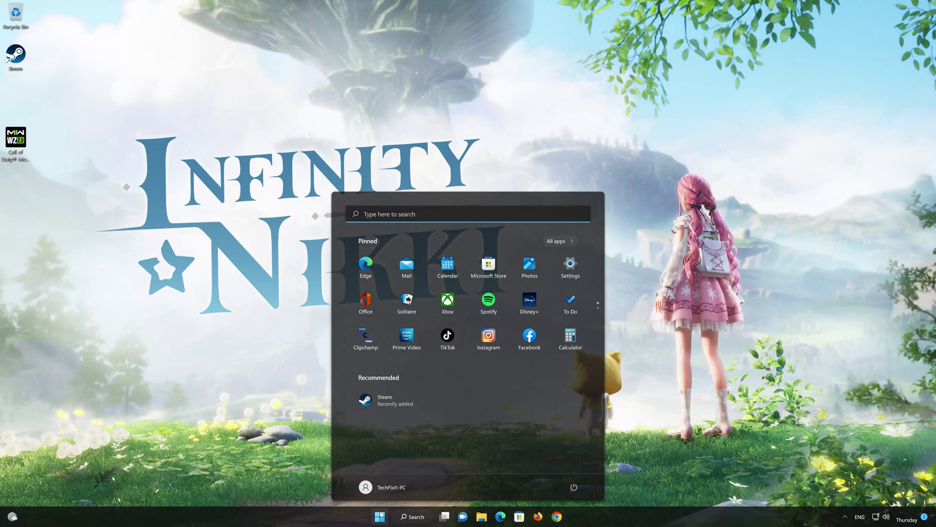
pyautogui.write('control panel')
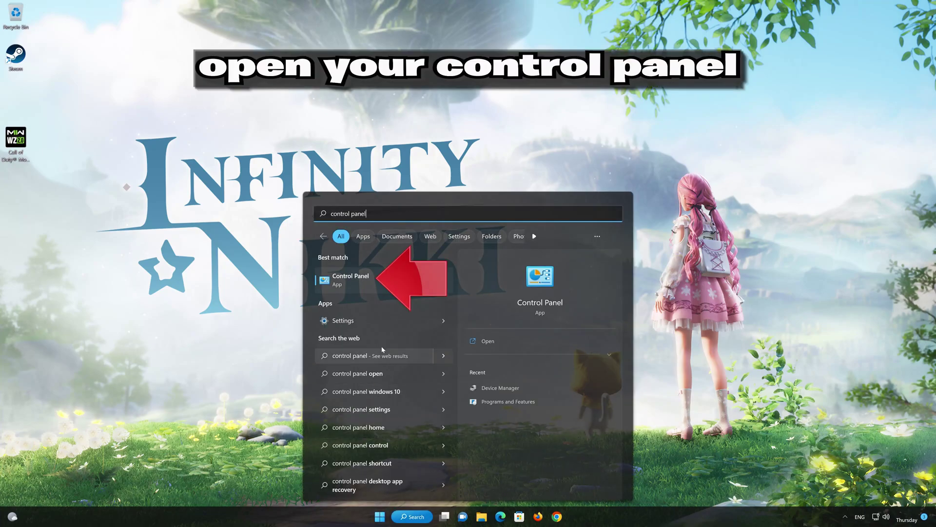
# Open Ethernet0's status via Network and Internet > Network and Sharing Center
pyautogui.click(377, 282)
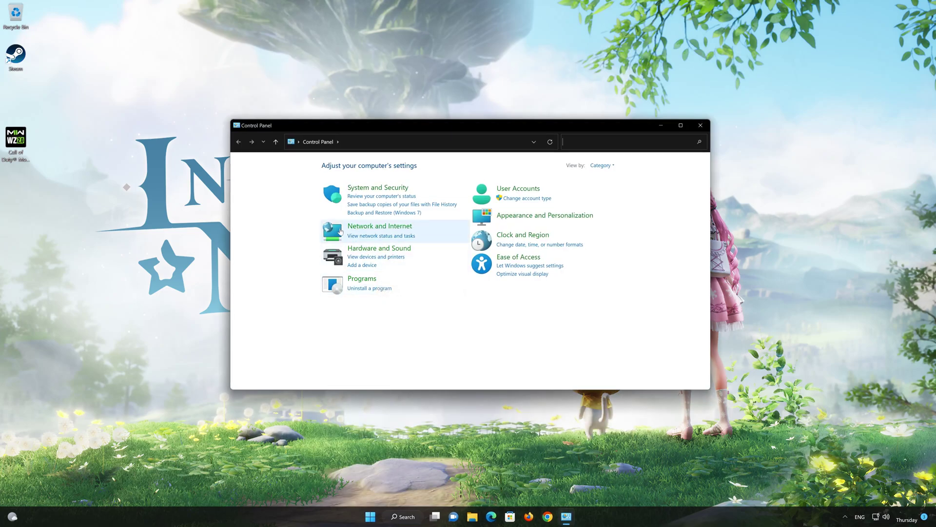
pyautogui.click(385, 227)
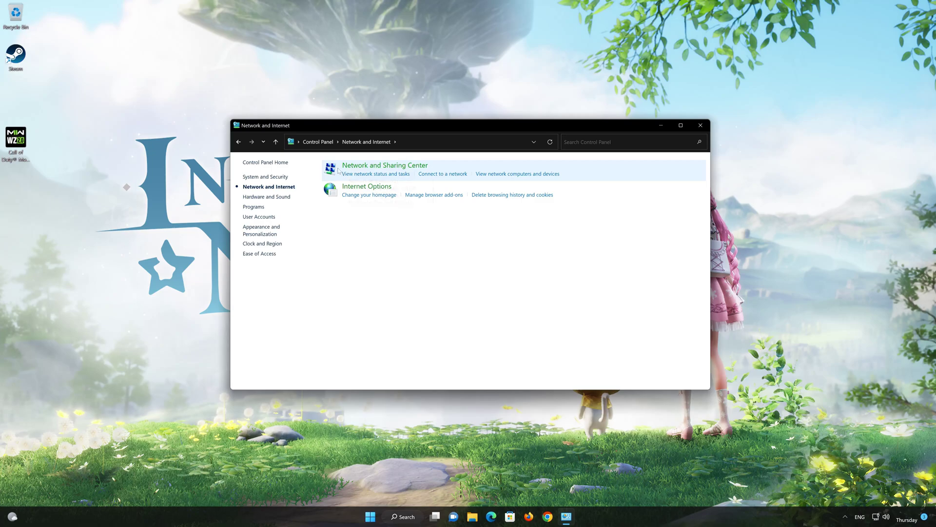
pyautogui.click(395, 166)
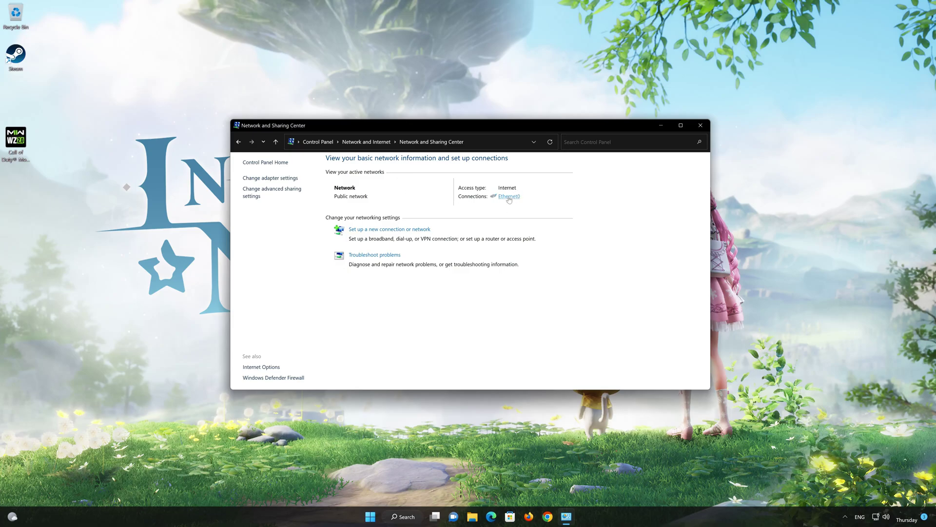
pyautogui.click(509, 197)
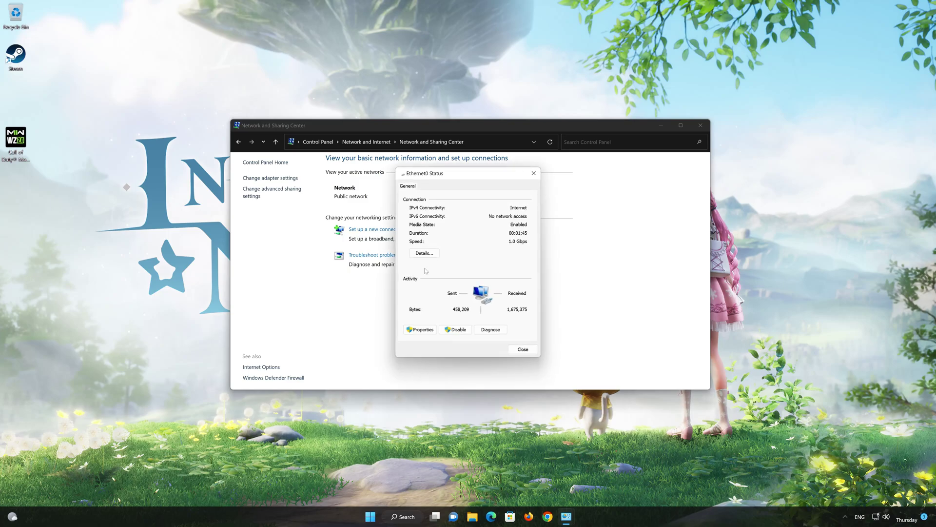
# In Ethernet0's IPv4 properties, use manual DNS servers 8.8.8.8 and 8.8.4.4 and confirm
pyautogui.click(426, 329)
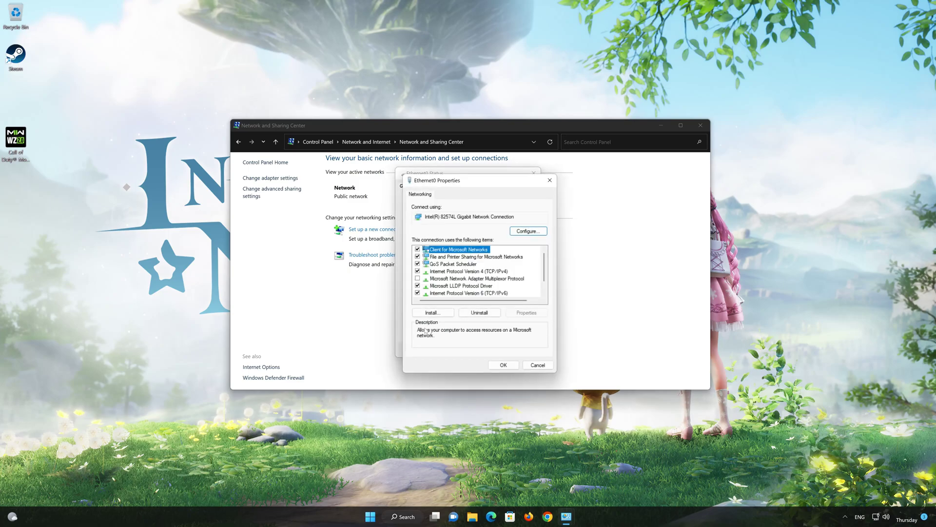
pyautogui.click(456, 272)
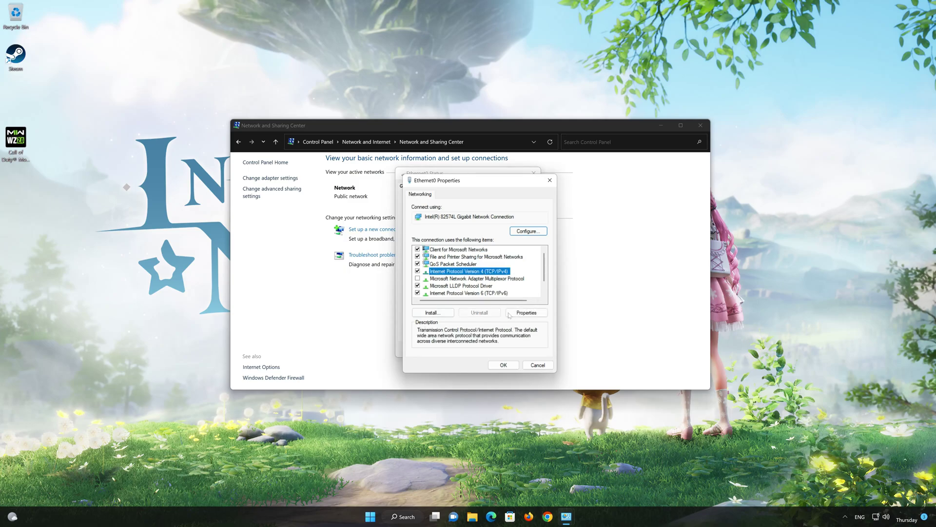
pyautogui.click(526, 313)
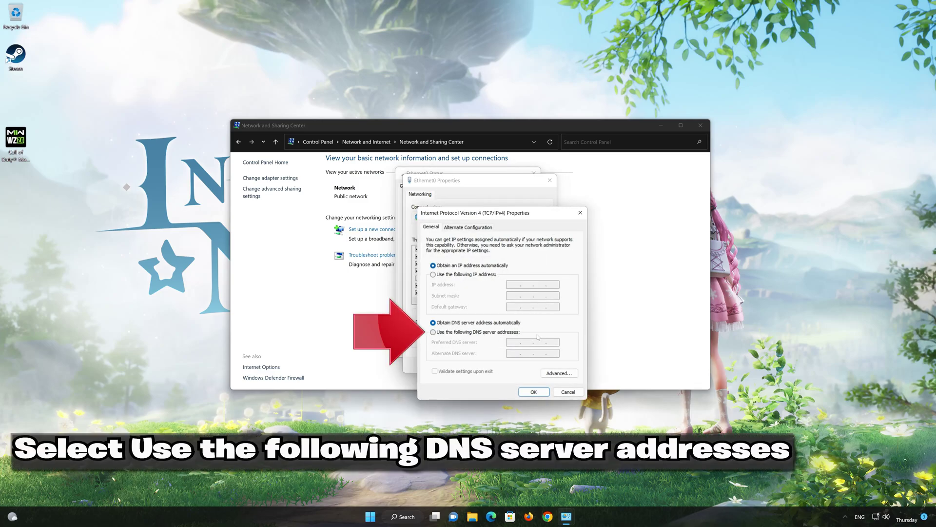
pyautogui.click(433, 332)
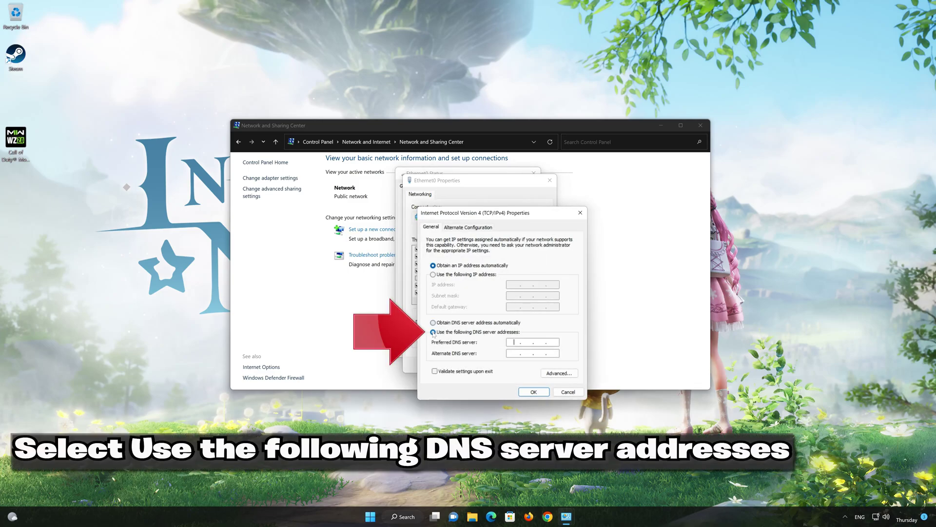
pyautogui.click(514, 342)
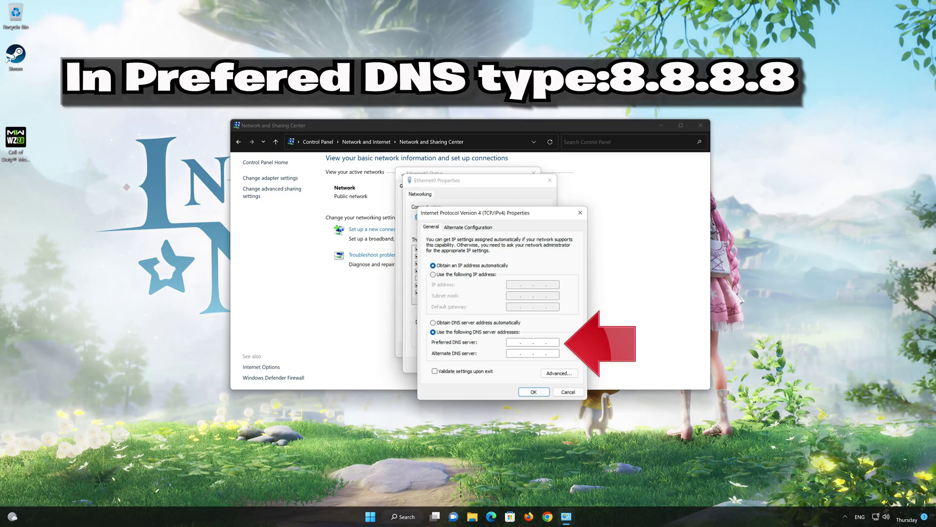
pyautogui.write('8.8.8.8')
pyautogui.click(514, 351)
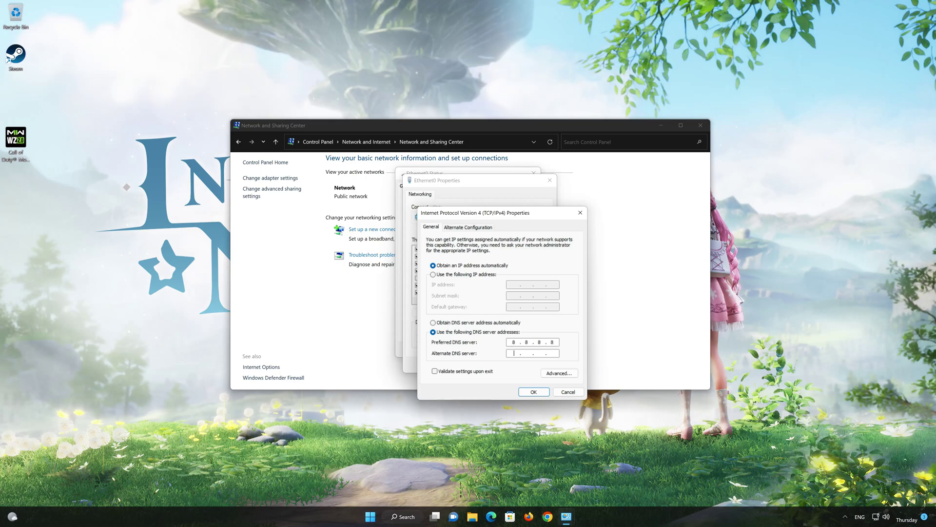
pyautogui.write('8.8.4.')
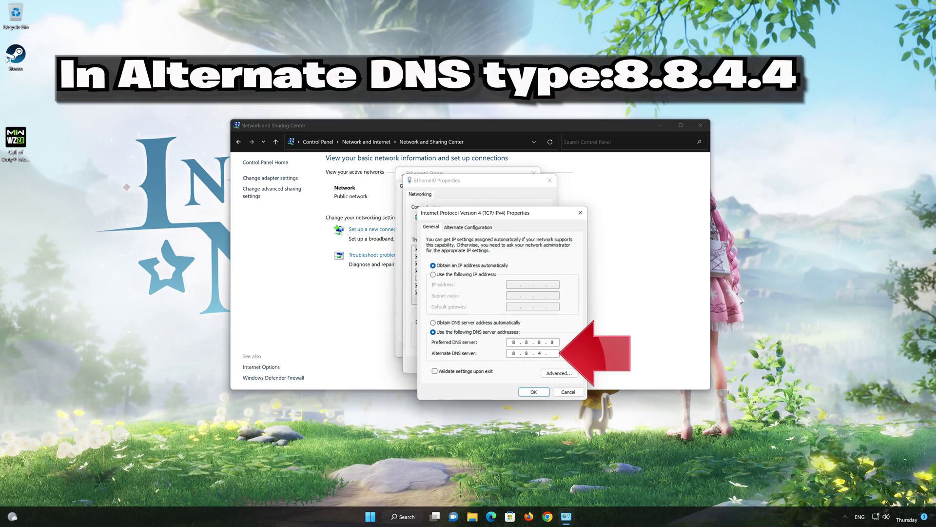
pyautogui.write('4')
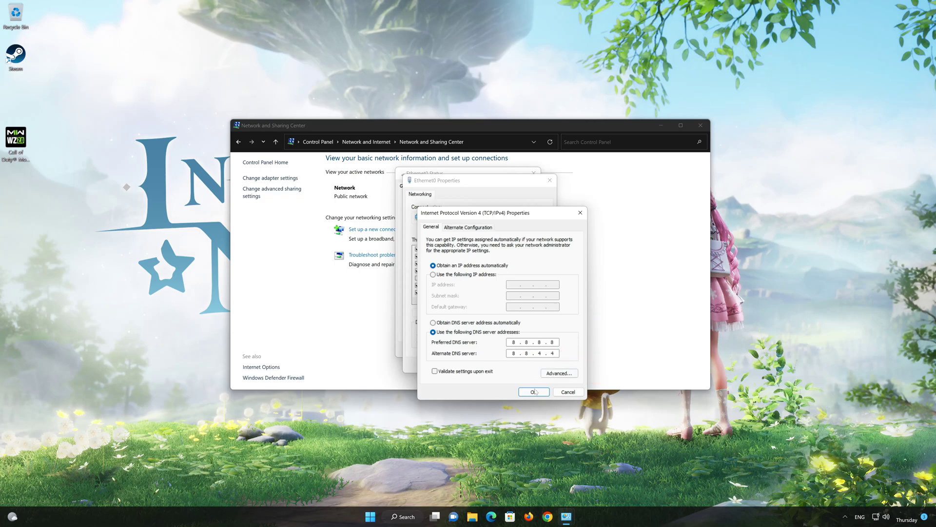
pyautogui.click(533, 391)
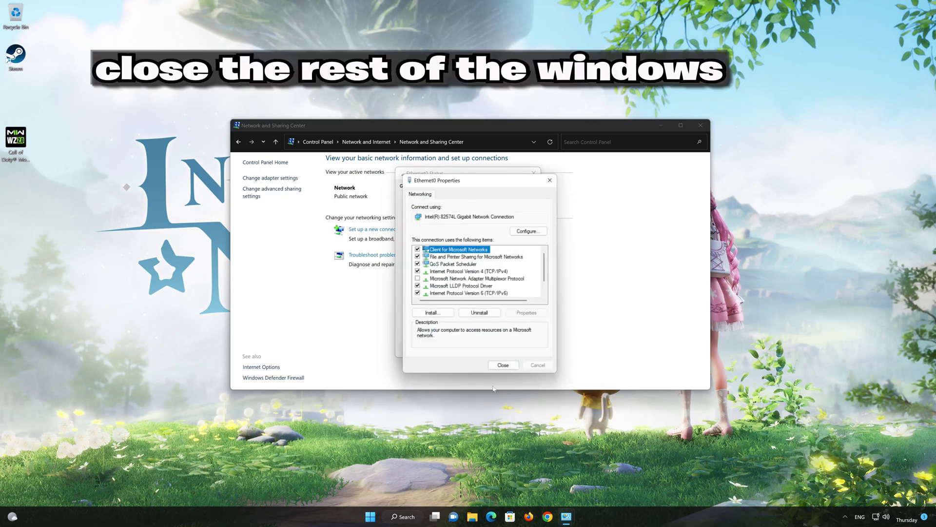
# Close the Ethernet0 Properties and Status dialogs and the Network and Sharing Center
pyautogui.click(504, 365)
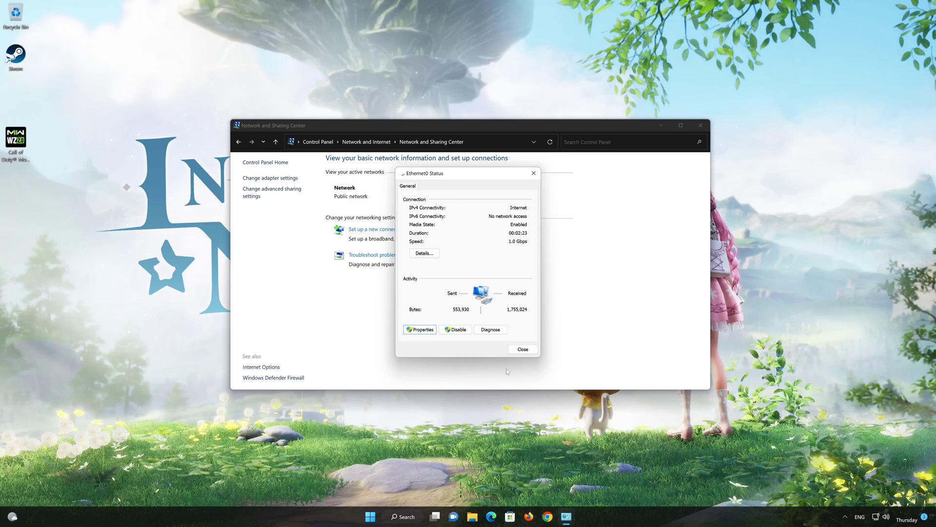
pyautogui.click(527, 352)
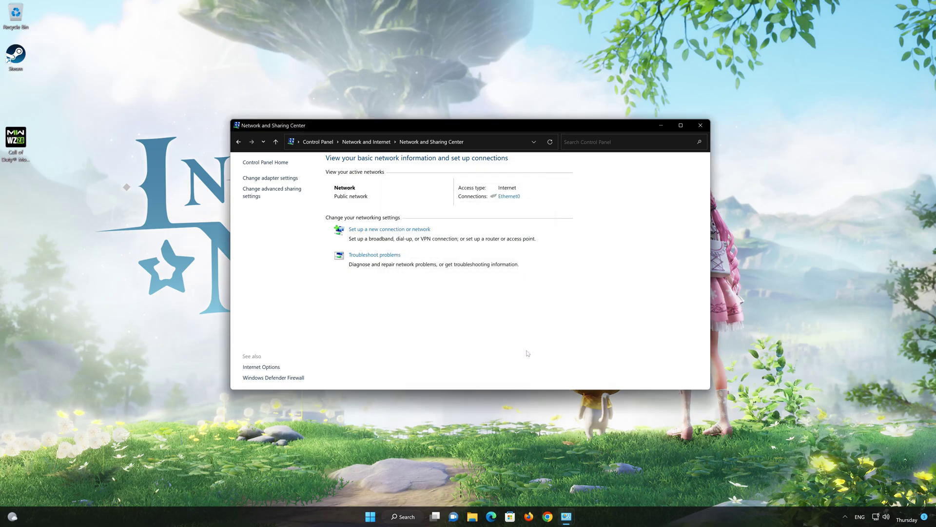
pyautogui.click(704, 128)
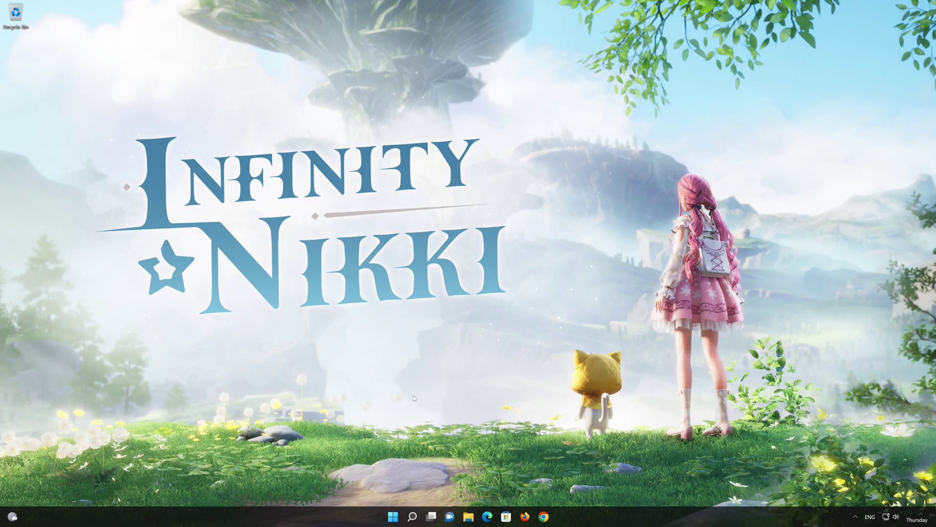
# Go to Settings > Network & internet > Advanced network settings > Network reset
pyautogui.click(393, 518)
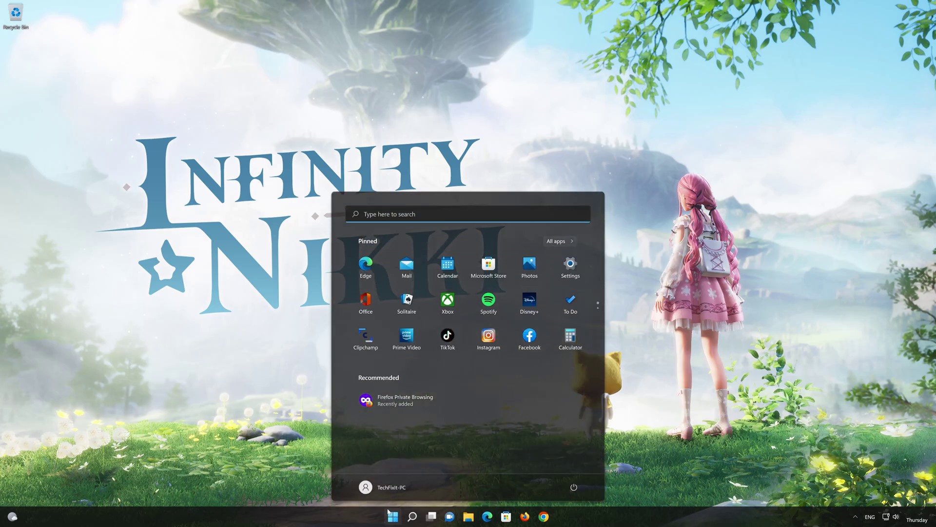
pyautogui.click(569, 270)
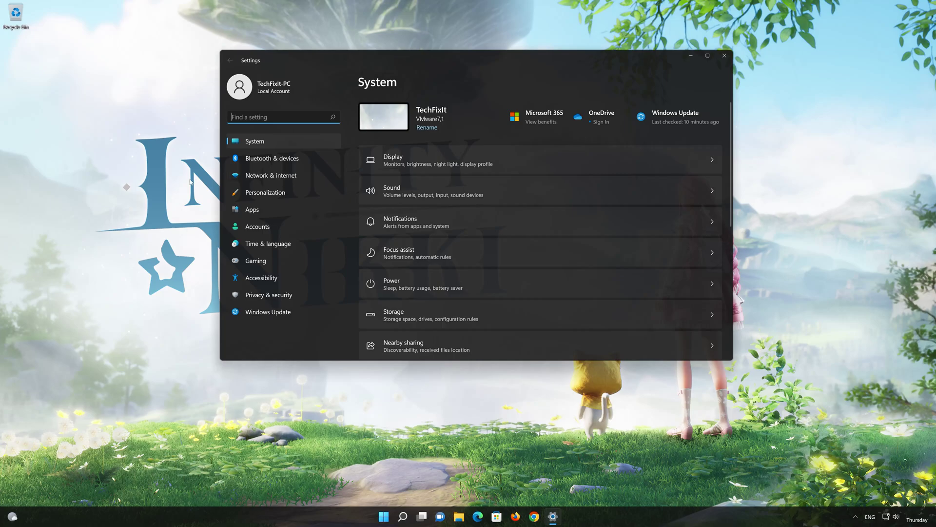
pyautogui.click(282, 178)
pyautogui.scroll(-1, 424, 205)
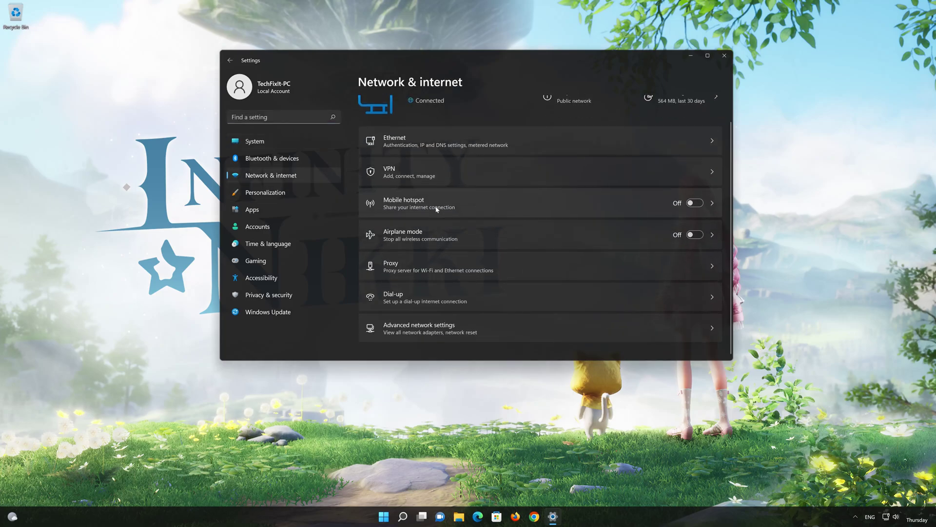
pyautogui.click(428, 336)
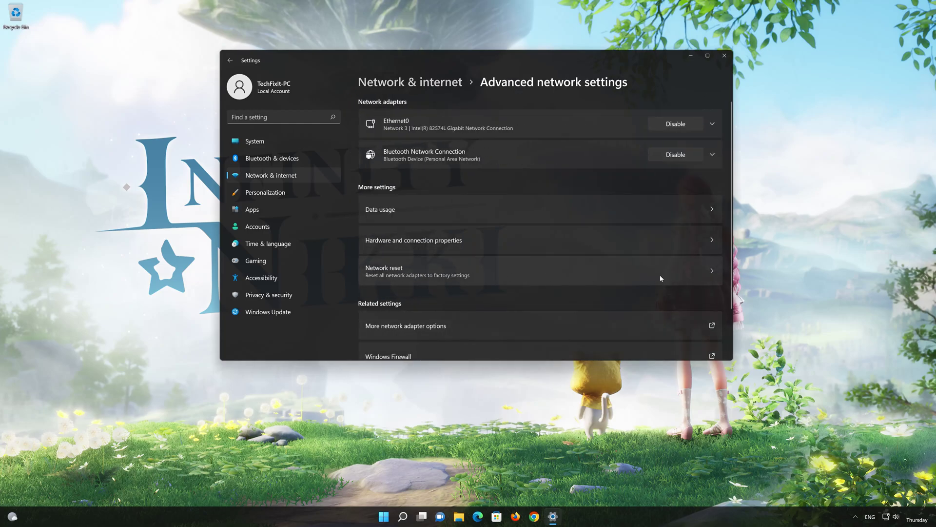
pyautogui.click(434, 272)
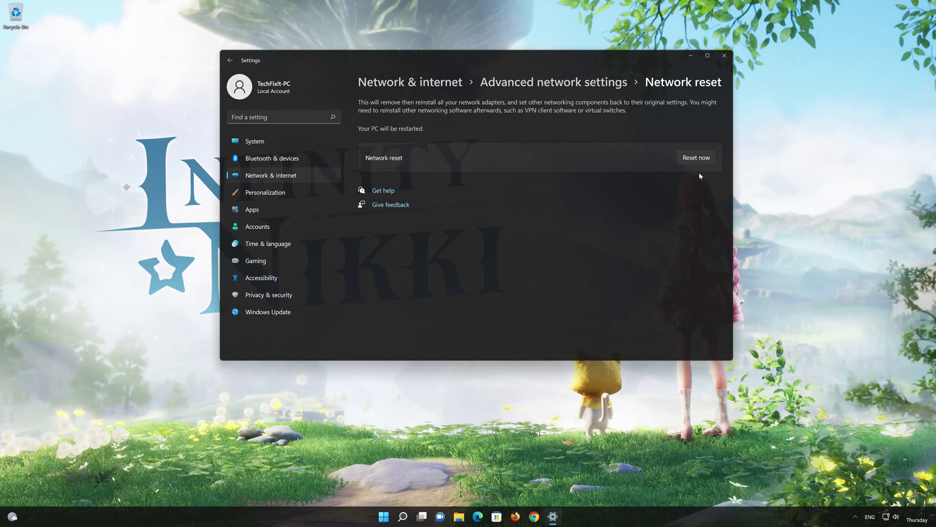
# Confirm the network reset, dismiss the sign-out notice, close Settings and show power options
pyautogui.click(708, 161)
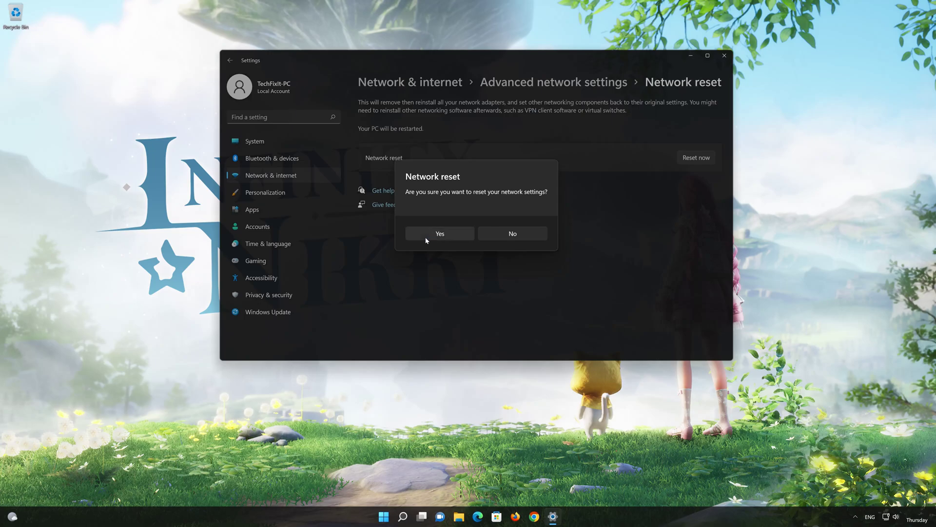
pyautogui.click(426, 239)
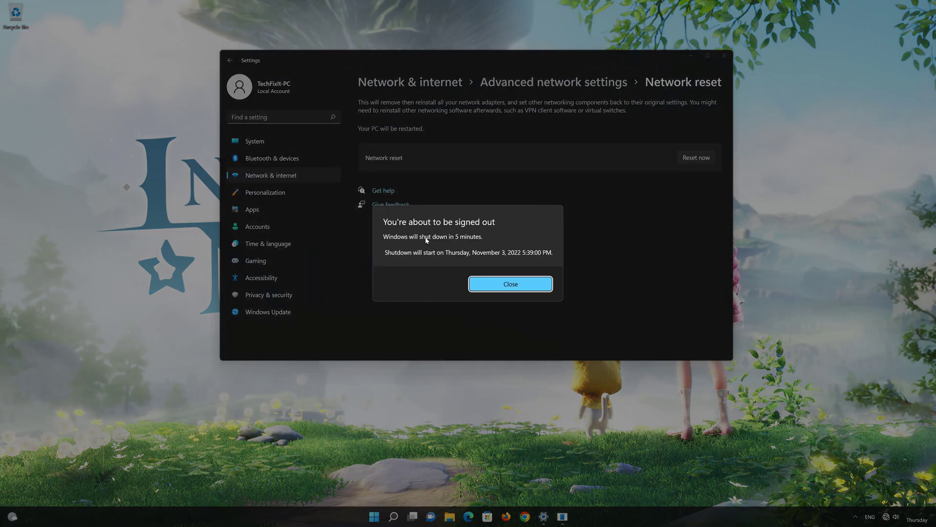
pyautogui.click(516, 288)
pyautogui.click(724, 56)
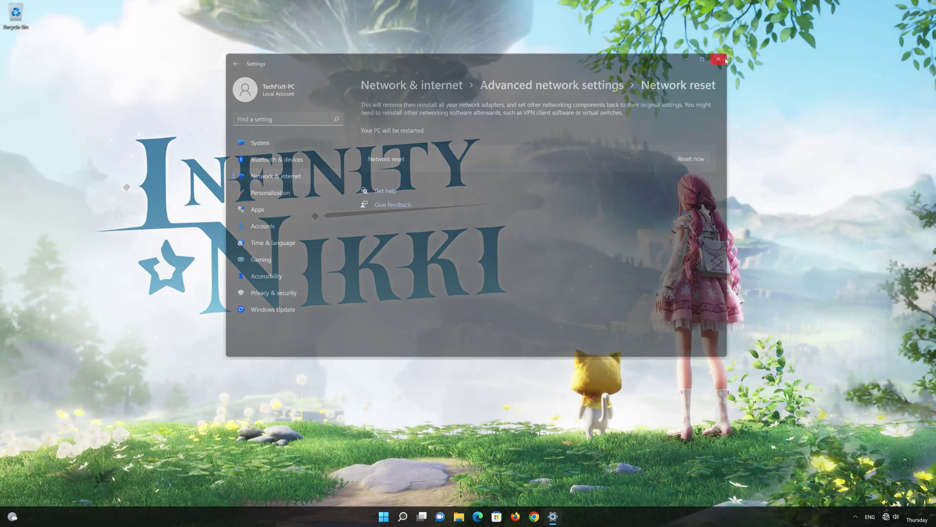
pyautogui.click(393, 516)
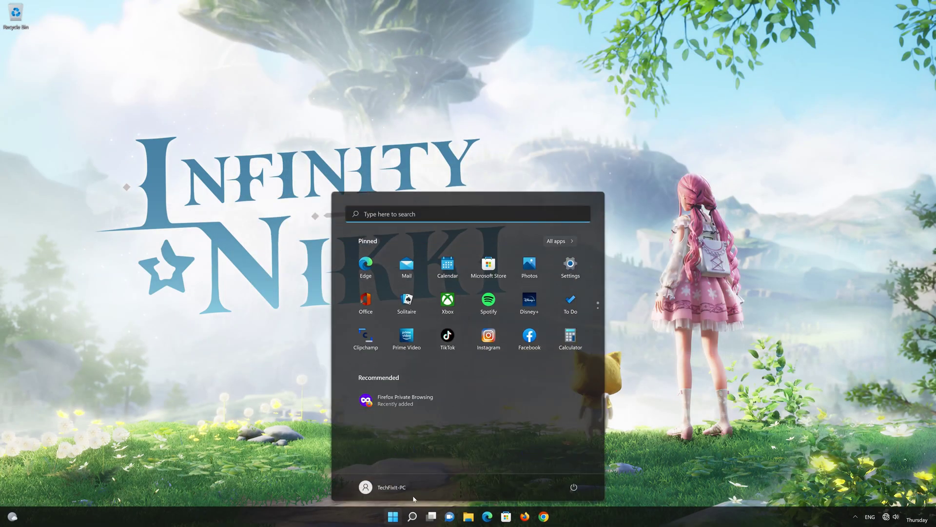
pyautogui.click(574, 488)
# Restart the PC, then run Command Prompt as administrator from a 'cmd' search
pyautogui.click(569, 471)
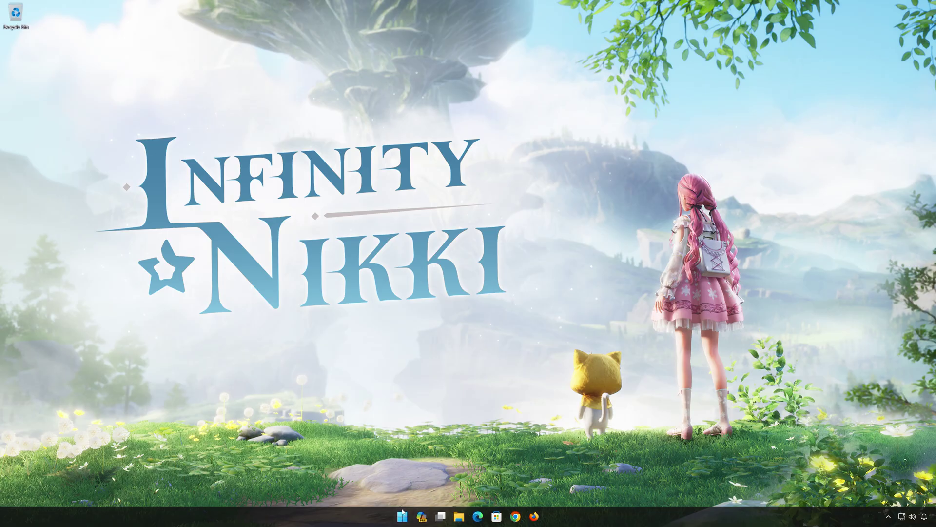
pyautogui.click(402, 515)
pyautogui.write('cmd')
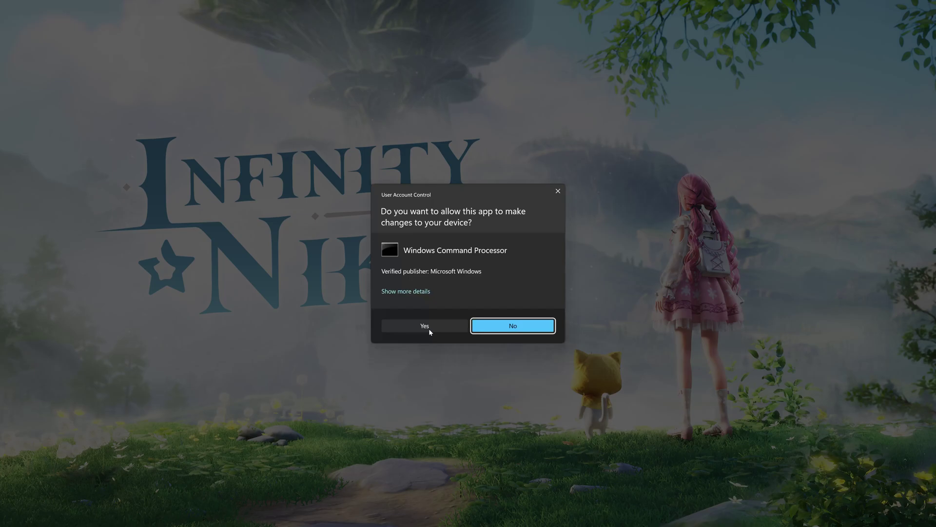
pyautogui.click(425, 326)
# Release and renew the IP address with ipconfig /release and ipconfig /renew
pyautogui.moveTo(265, 45); pyautogui.dragTo(512, 112)
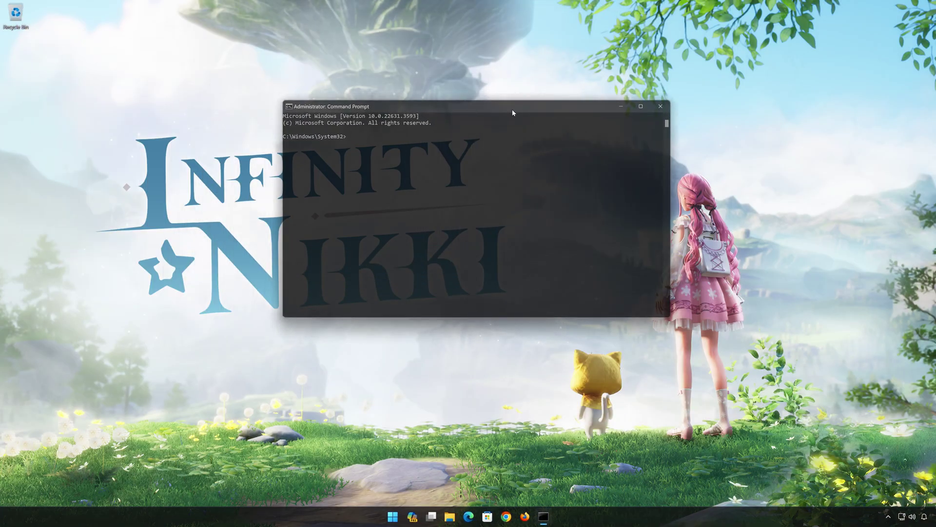
pyautogui.write('ipconfig /release')
pyautogui.press('Return')
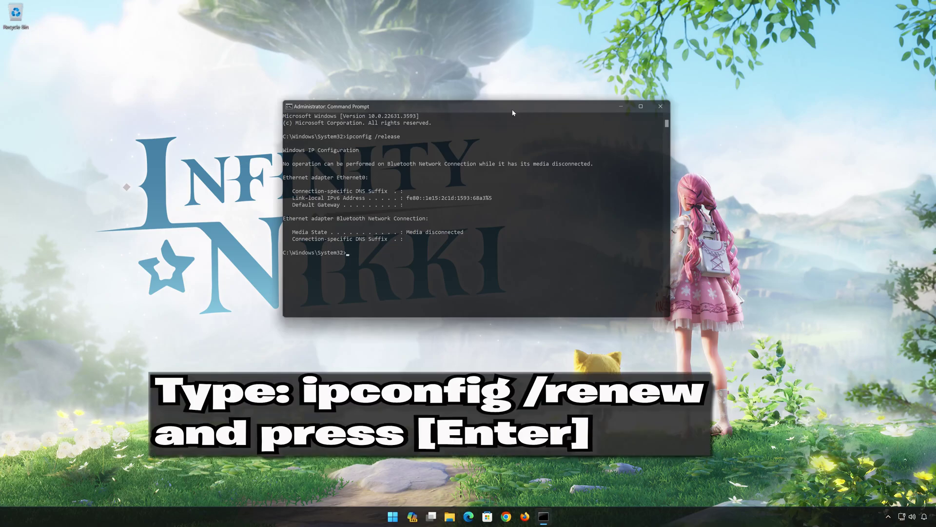
pyautogui.write('ipconfig')
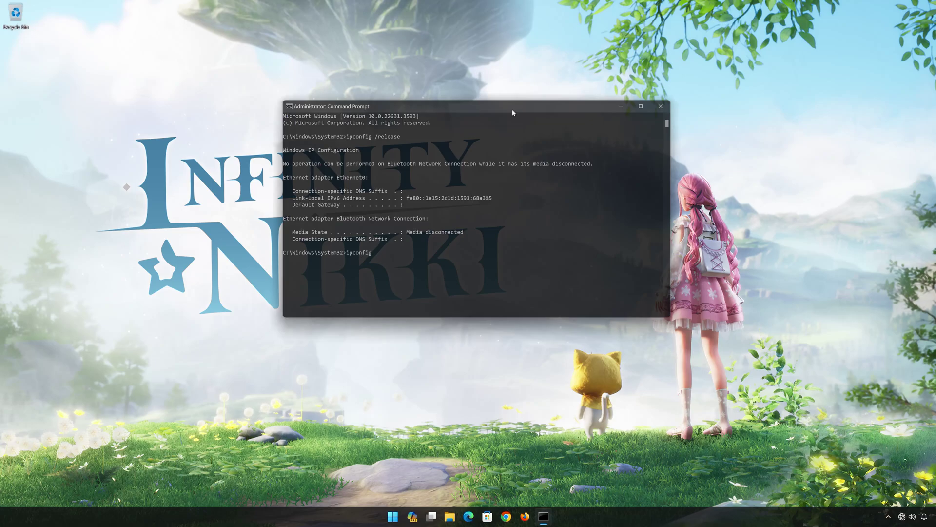
pyautogui.write(' /renew')
pyautogui.press('Return')
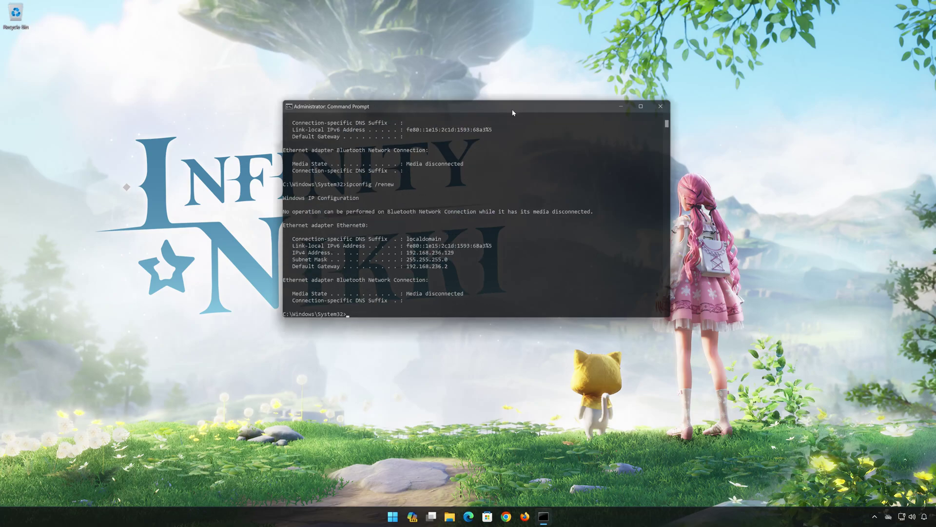
# Flush the DNS cache with ipconfig /flushdns and exit Command Prompt
pyautogui.write('pconfig')
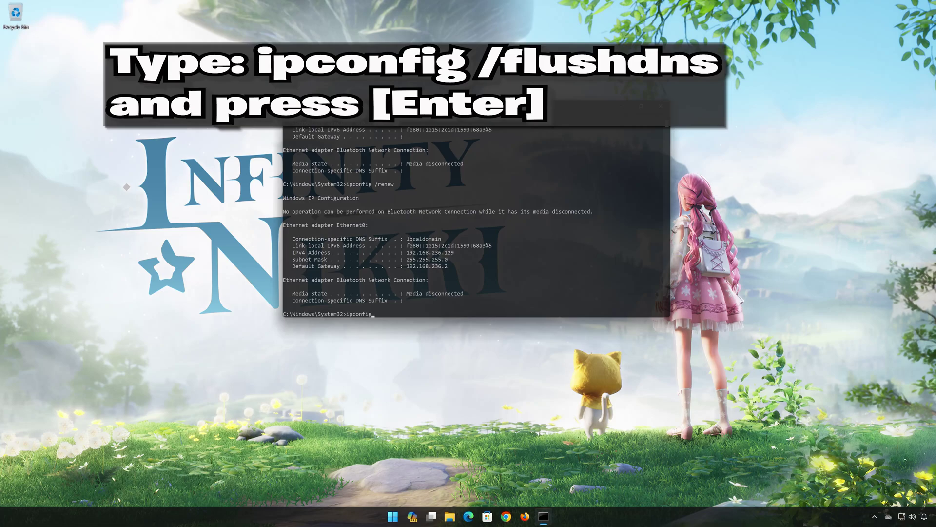
pyautogui.write('/flu')
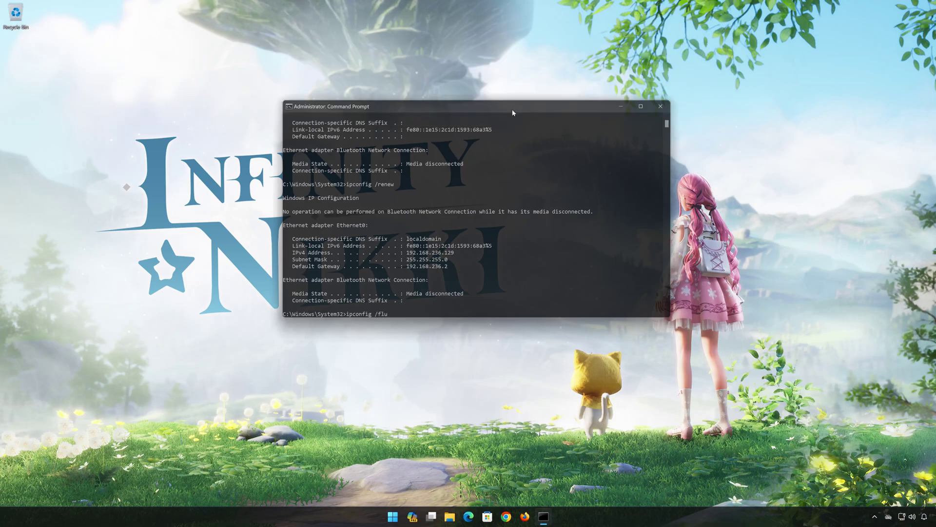
pyautogui.write('dns')
pyautogui.press('Return')
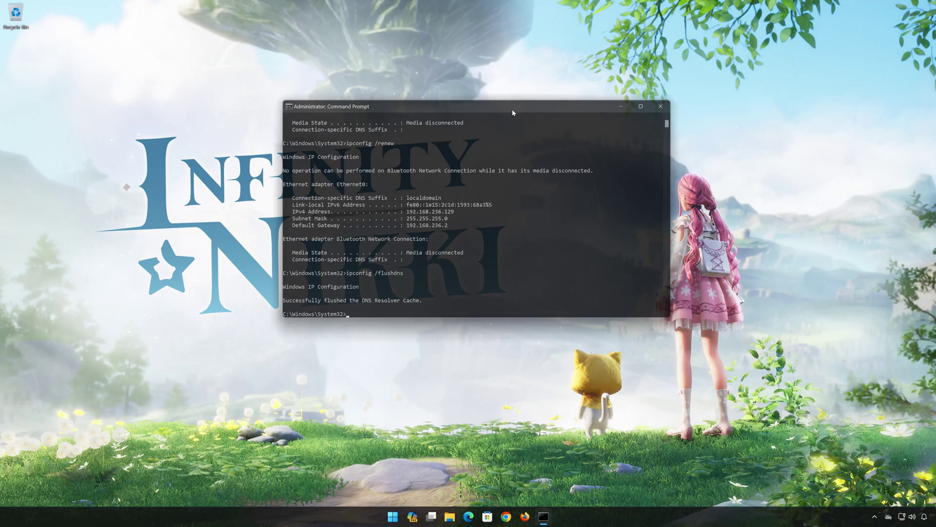
pyautogui.write('exit')
pyautogui.press('Return')
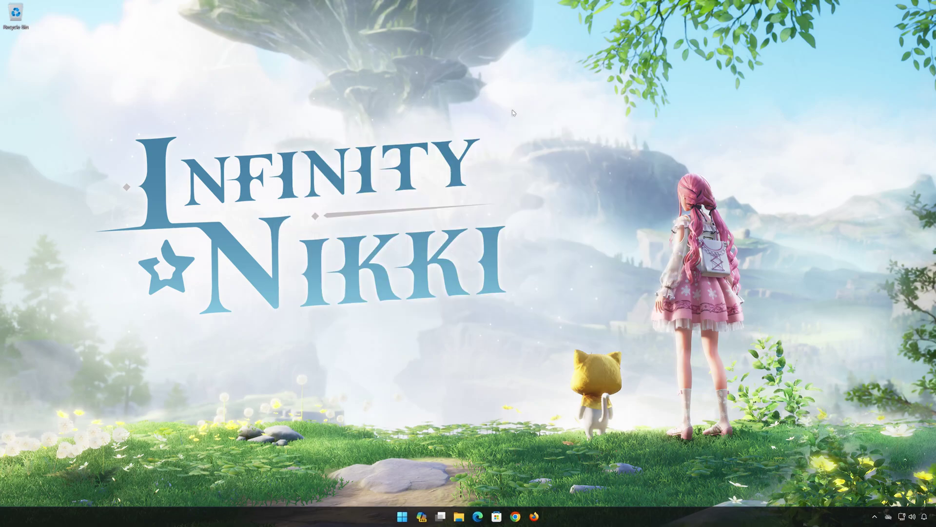
# Restart Windows from the Start menu's power options
pyautogui.click(409, 519)
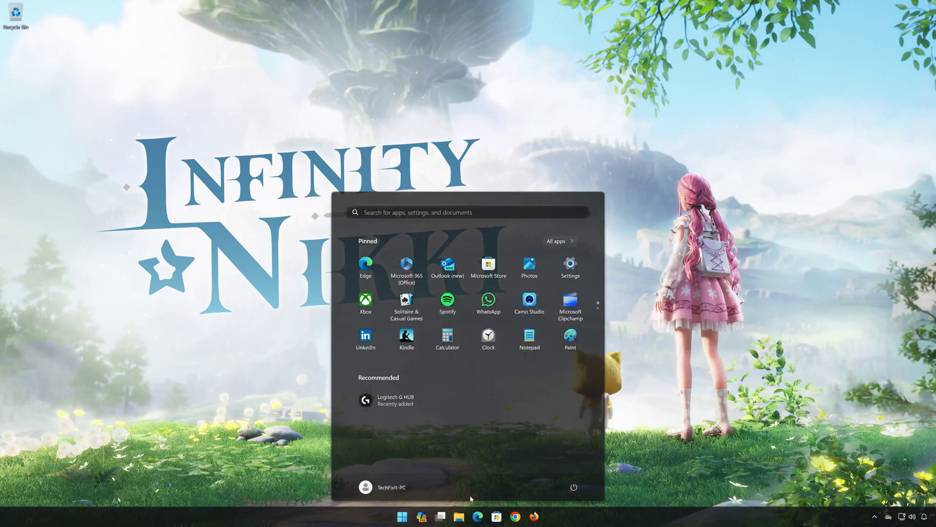
pyautogui.click(574, 487)
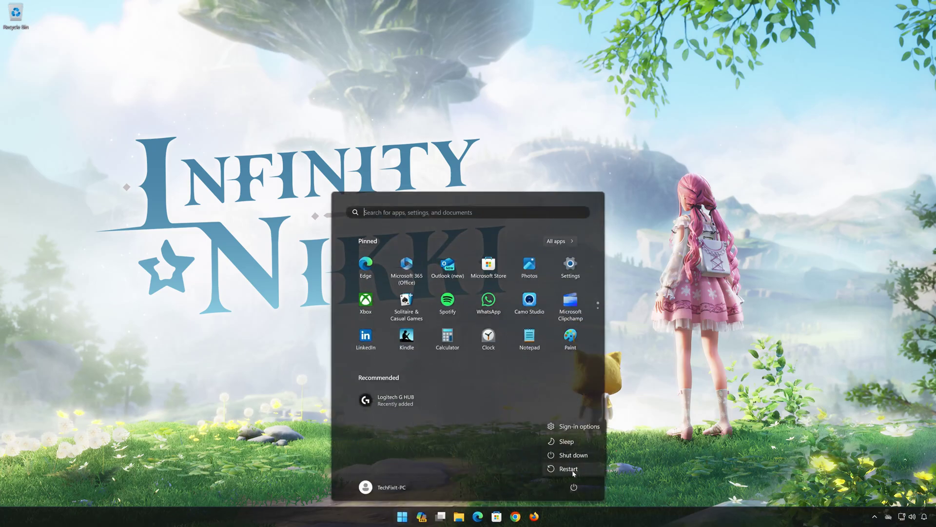
pyautogui.click(573, 470)
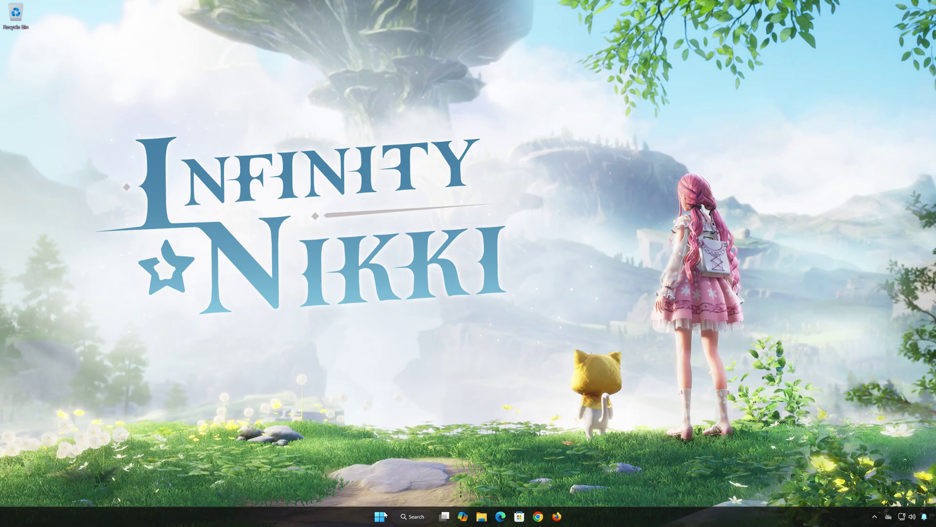
# Open the Proxy page under Settings > Network & internet
pyautogui.click(382, 518)
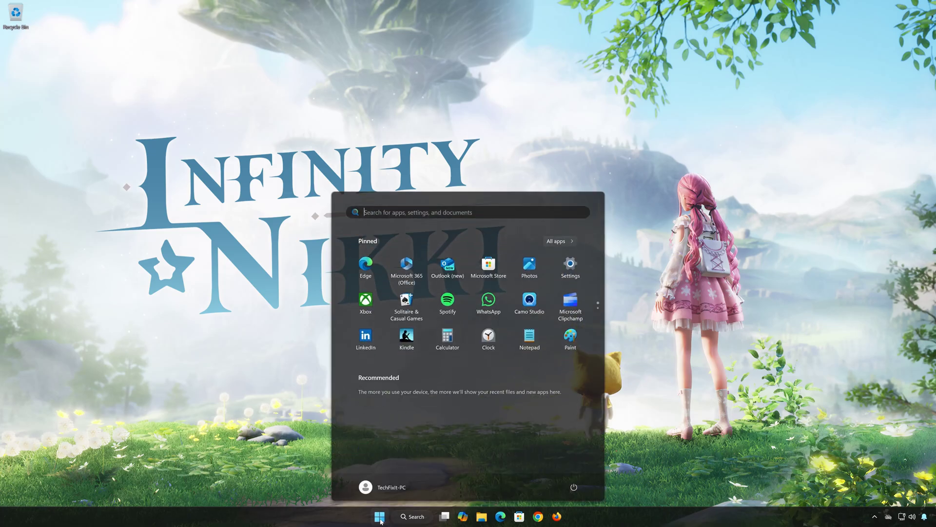
pyautogui.click(570, 265)
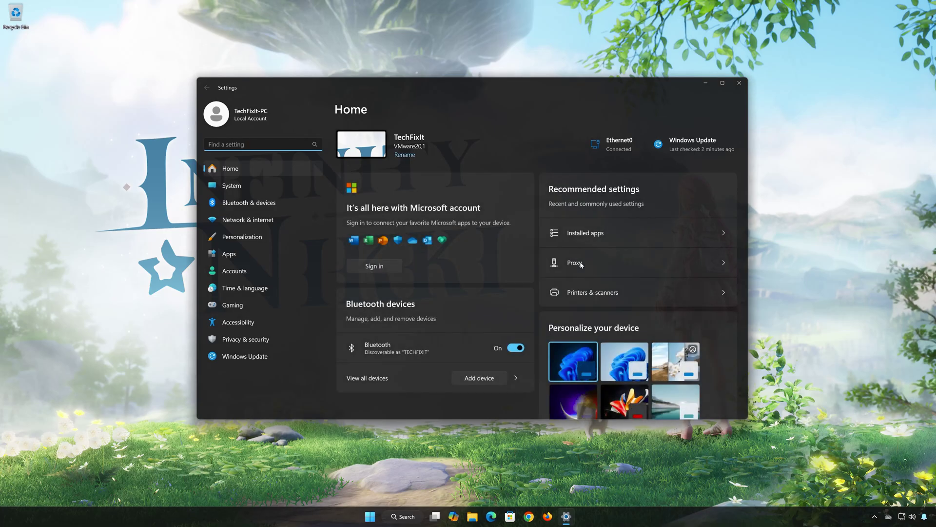
pyautogui.click(242, 220)
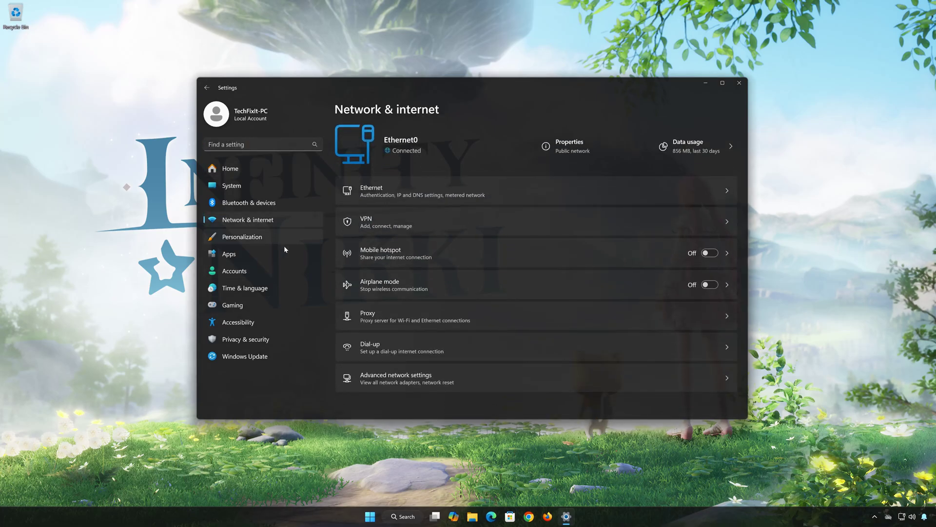
pyautogui.click(411, 320)
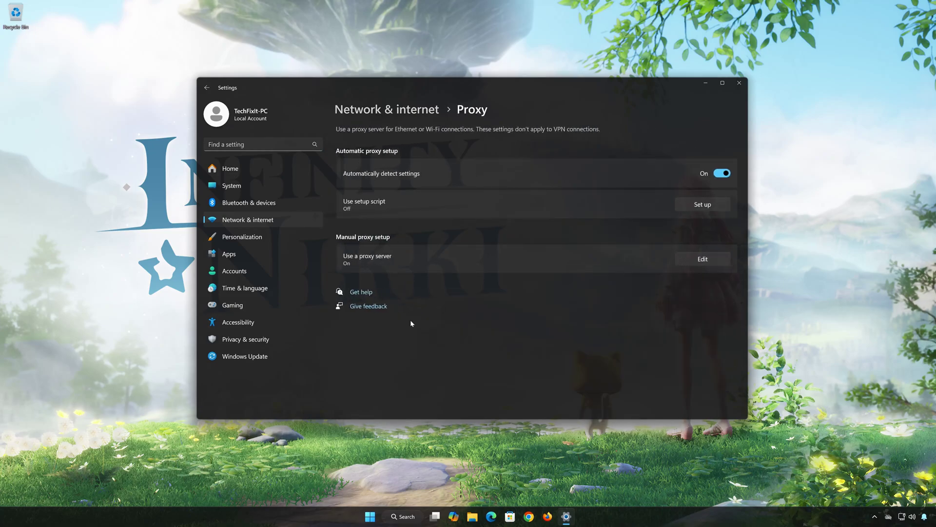